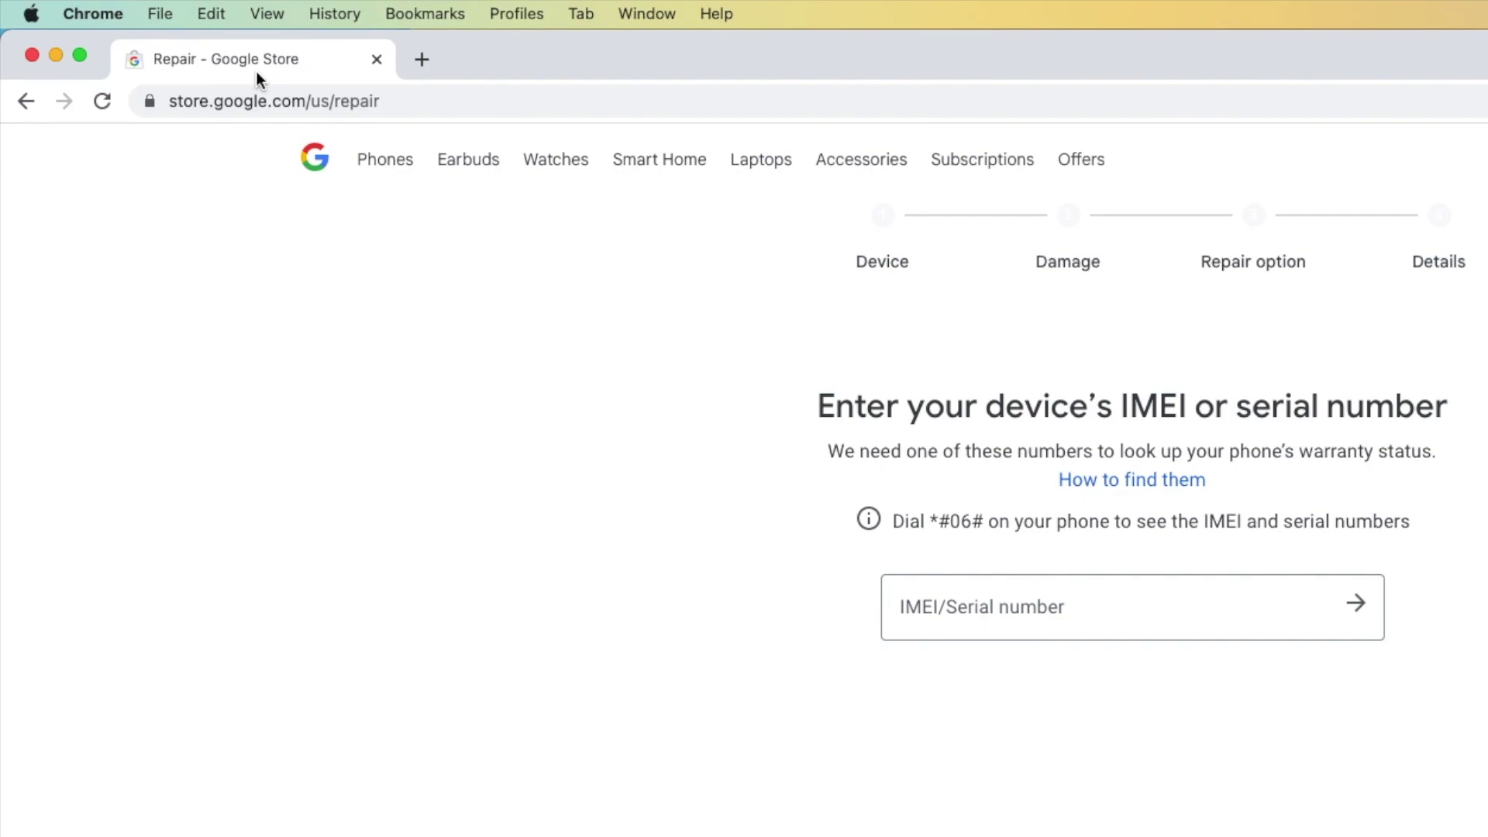
# Dock Developer Tools beside the repair page on the Network panel, with Preserve log checked.
pyautogui.click(446, 103)
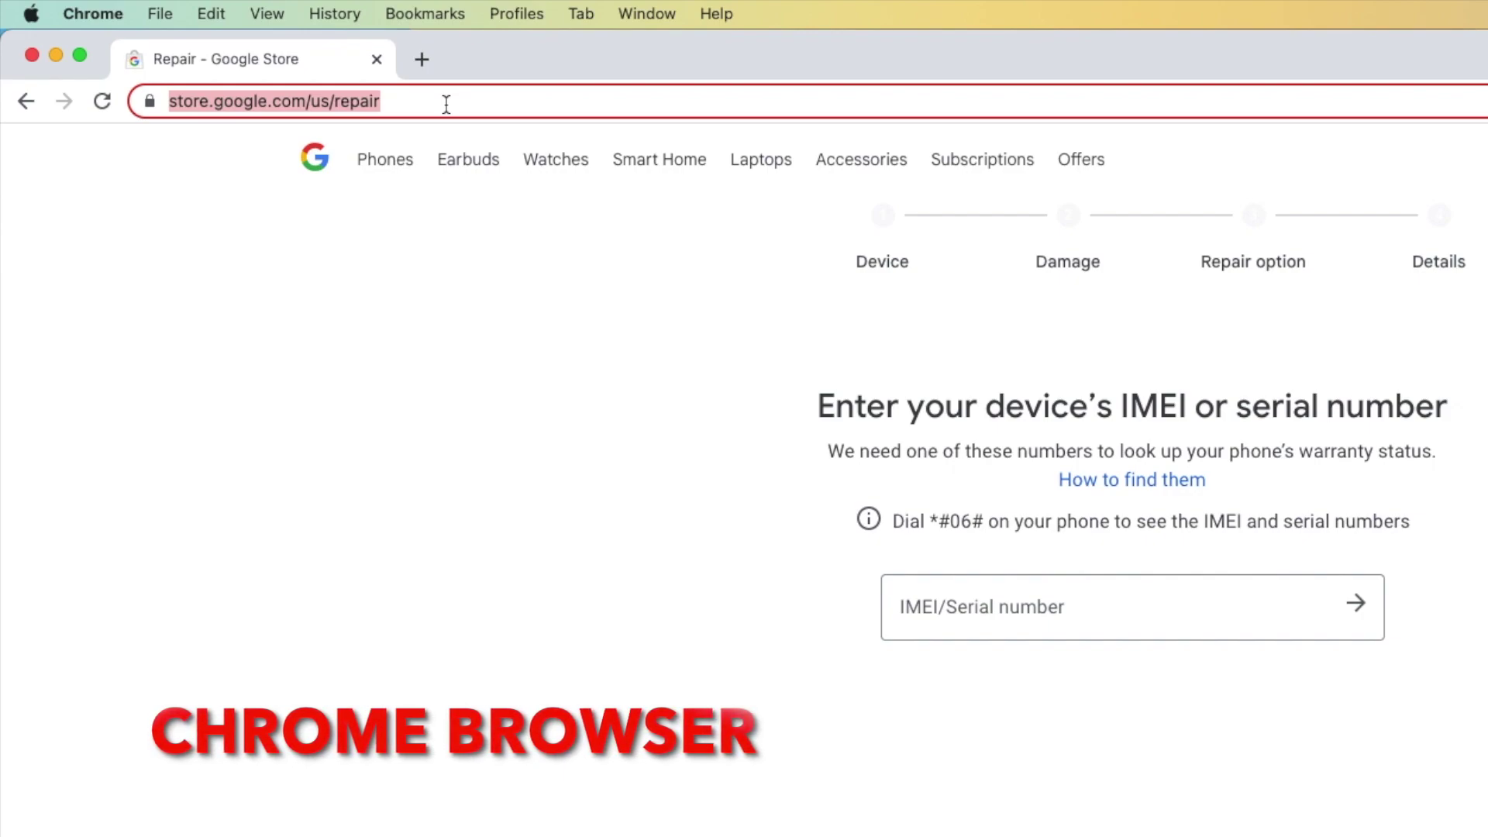
pyautogui.click(1001, 619)
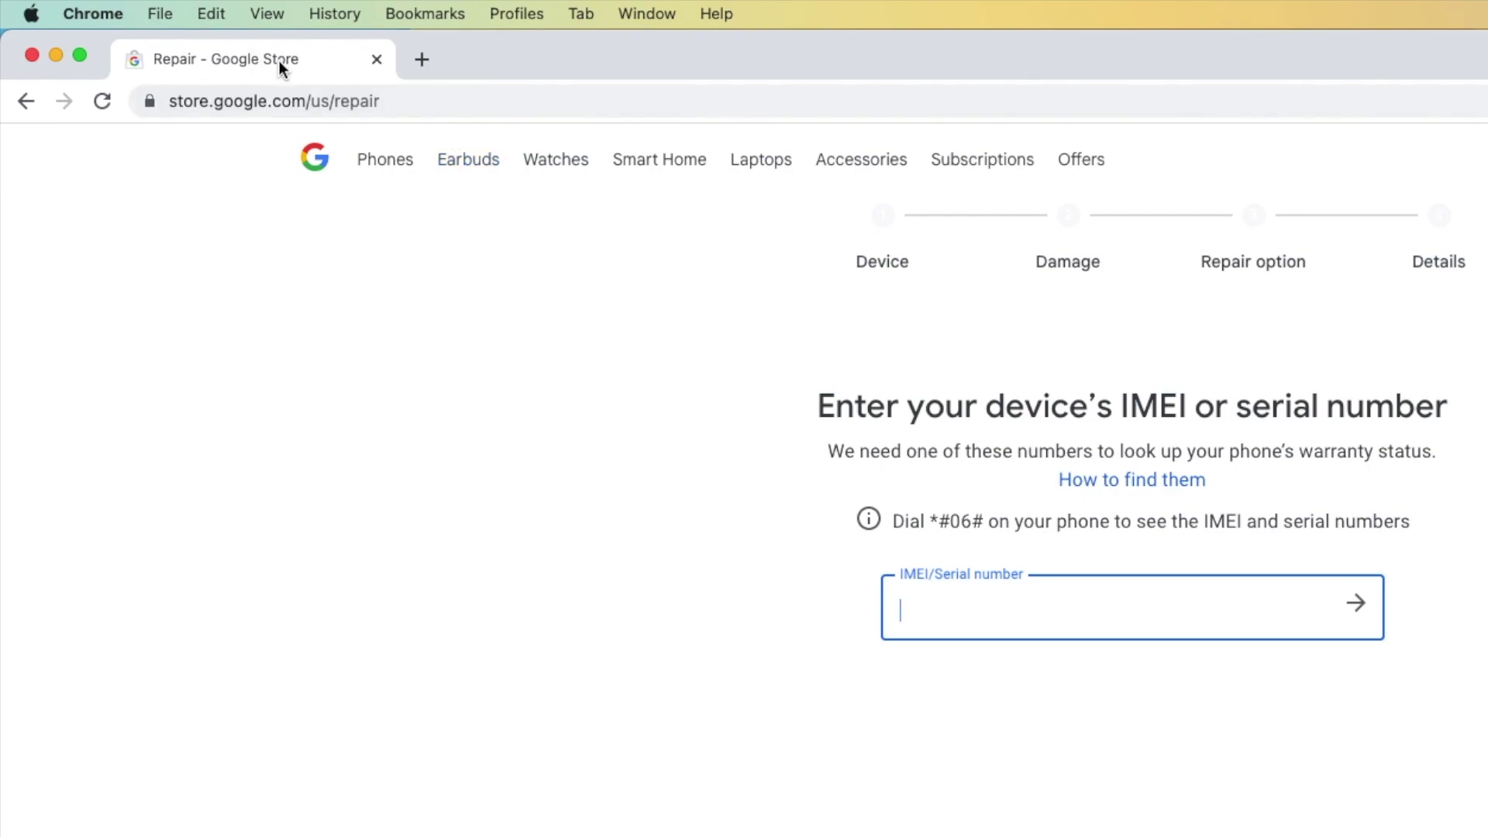
pyautogui.click(284, 18)
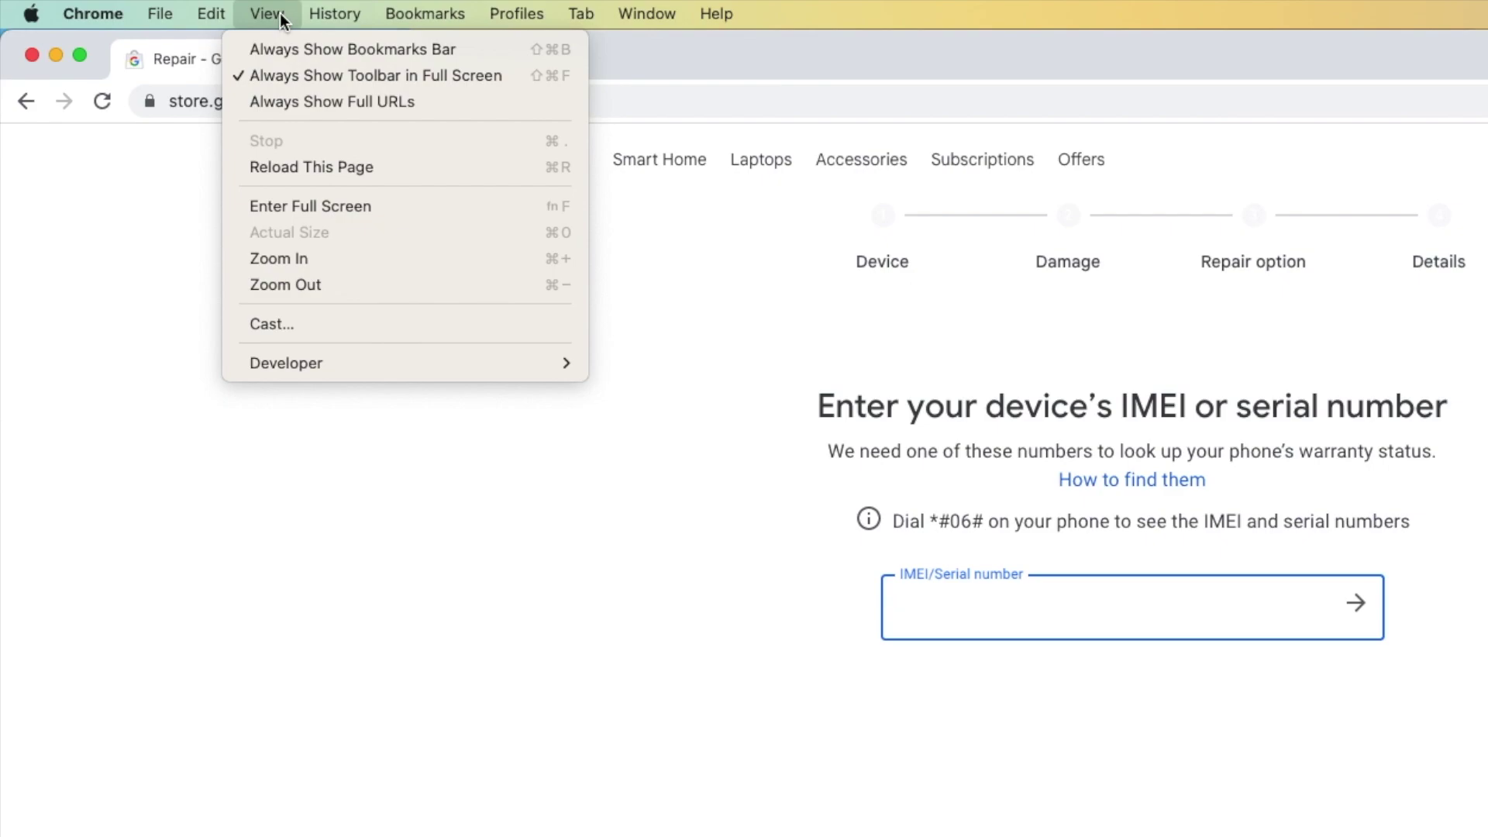
pyautogui.moveTo(286, 363)
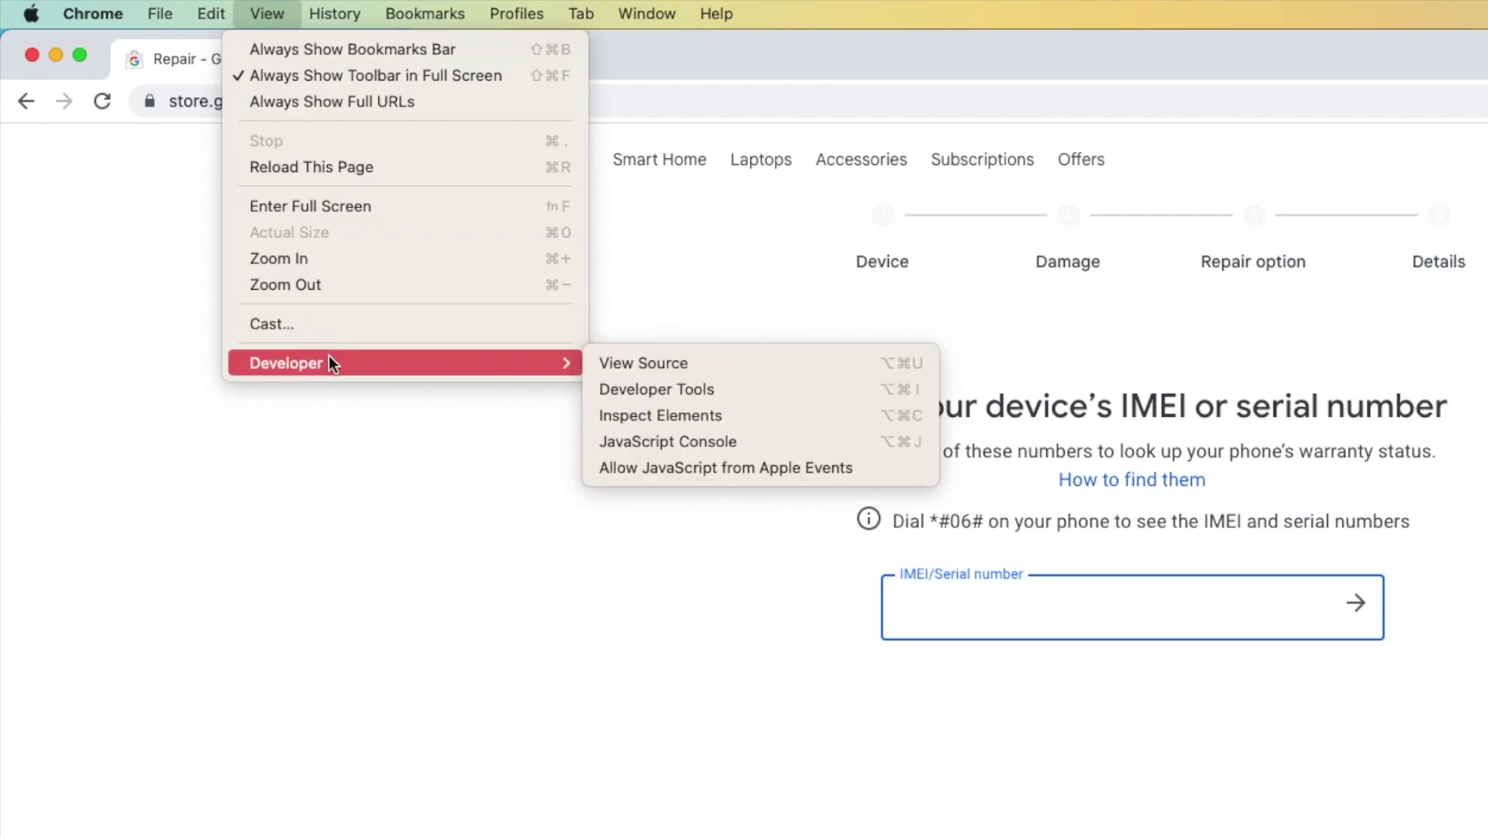
pyautogui.click(716, 389)
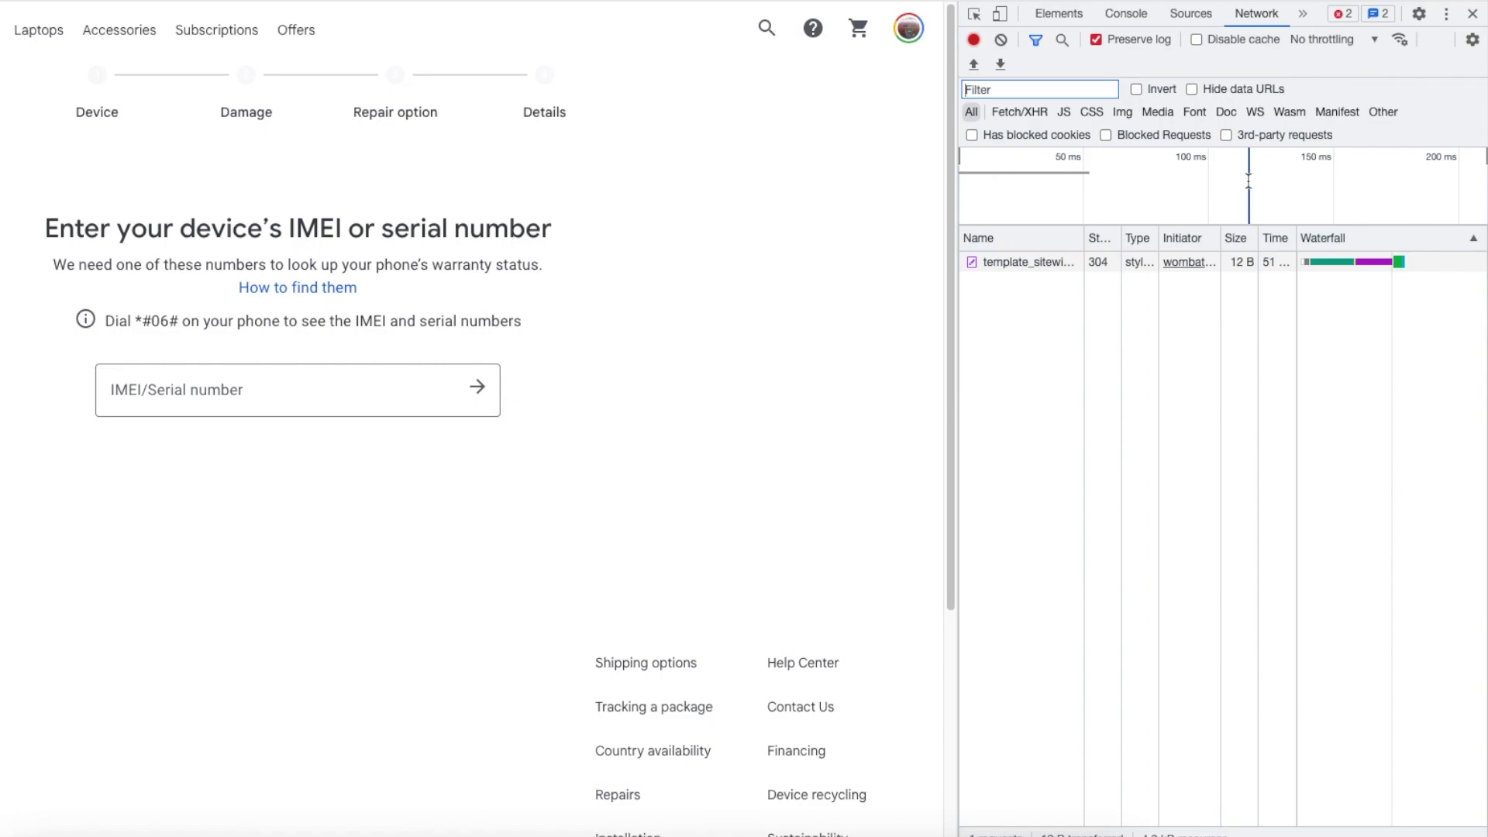
pyautogui.click(1191, 13)
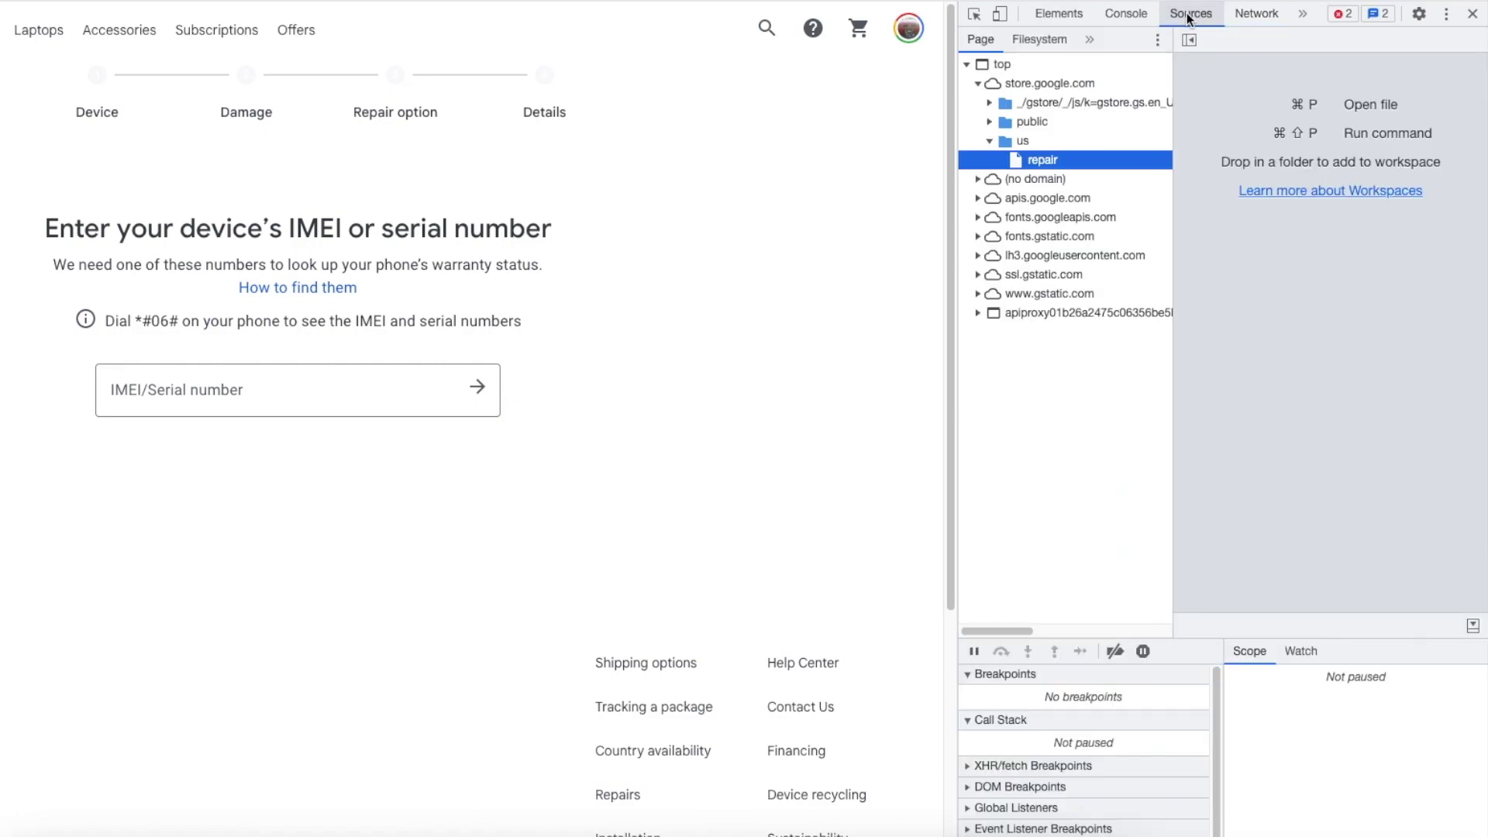
pyautogui.click(1260, 17)
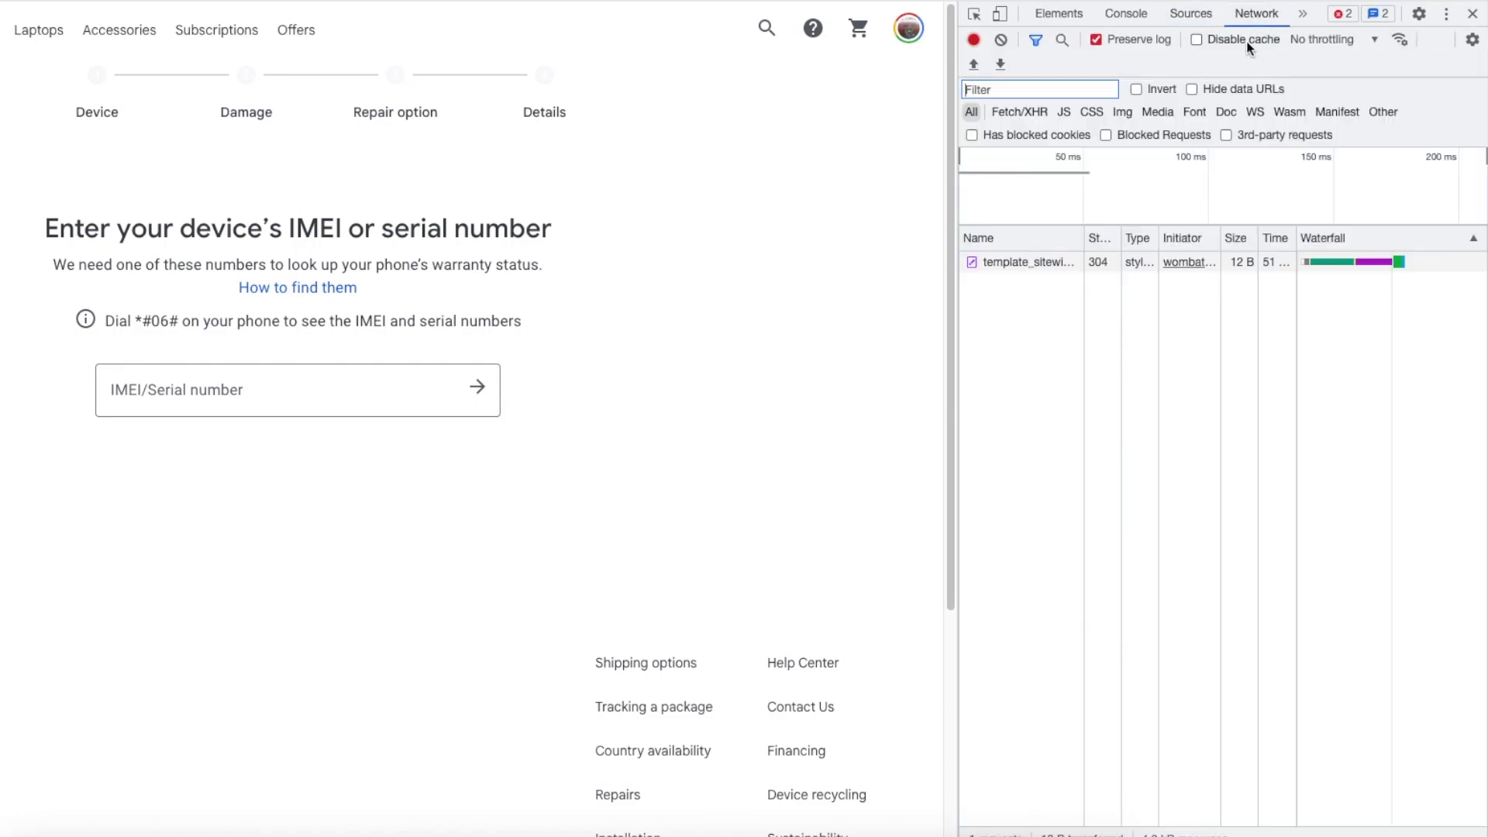
pyautogui.click(1155, 38)
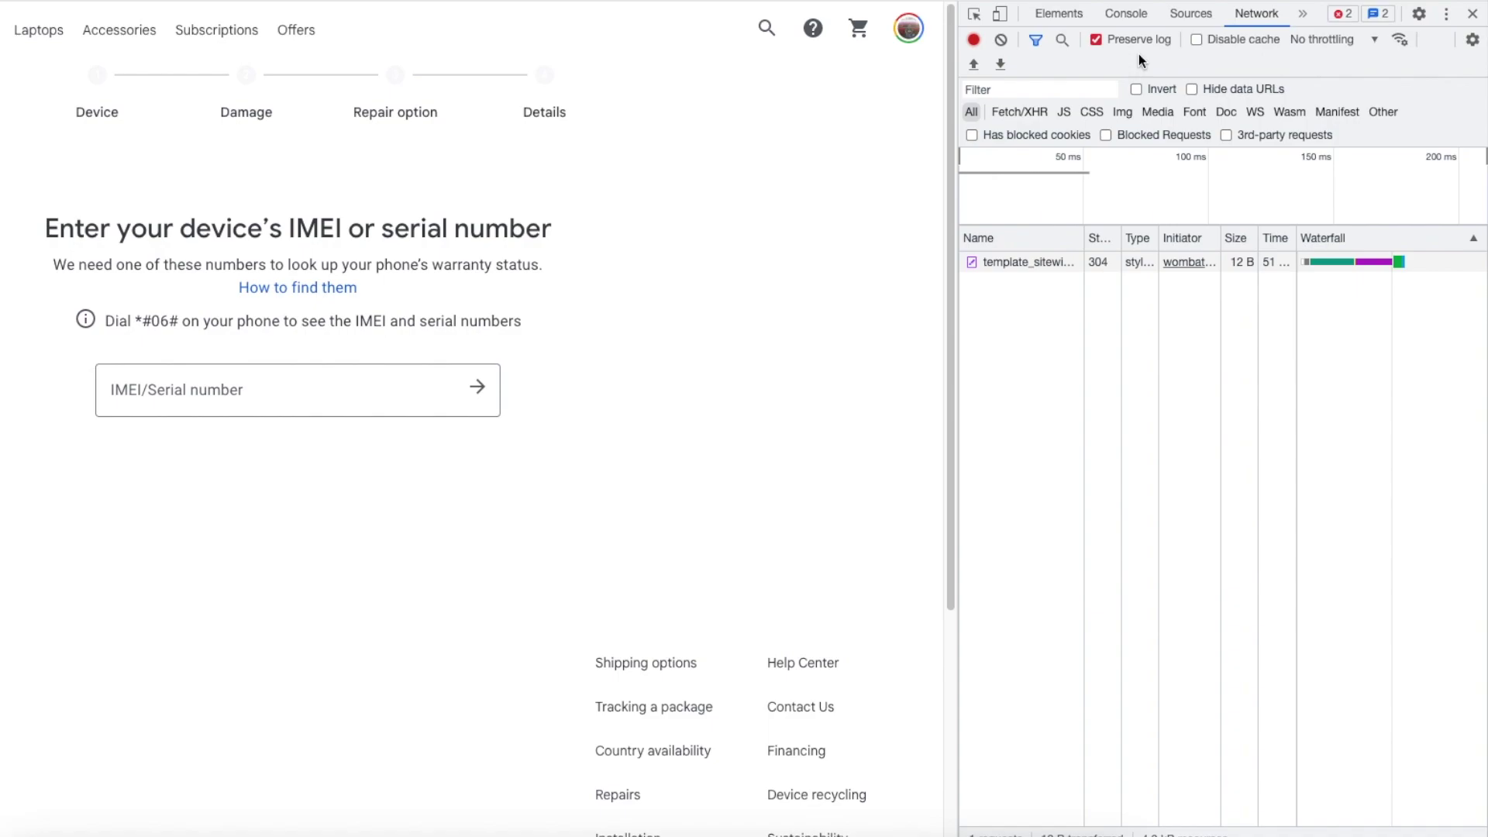
# Enter the phone's IMEI and submit it, so the page identifies a Pixel 7 Pro Snow 128GB.
pyautogui.click(323, 376)
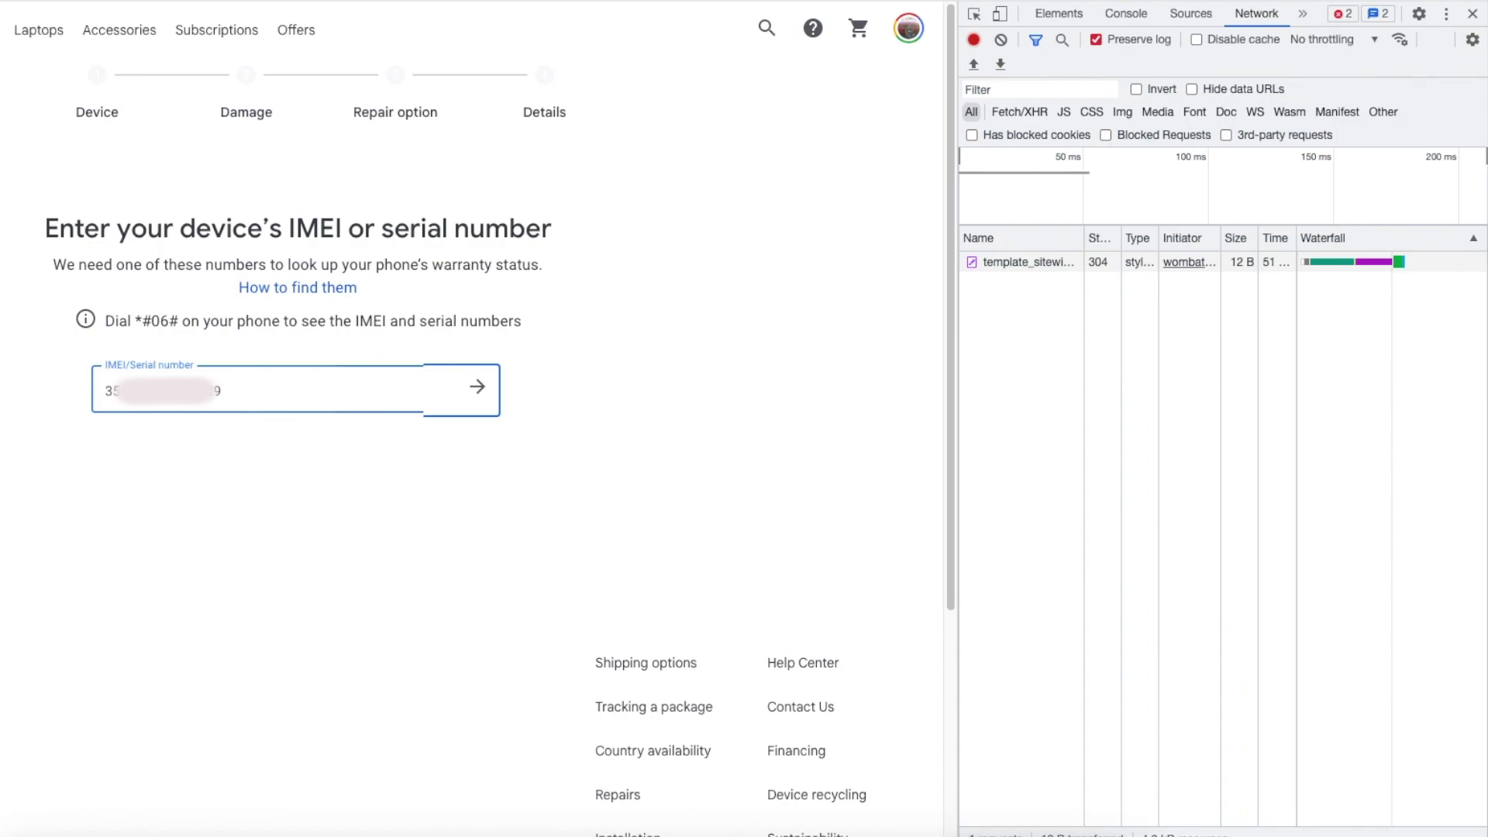
pyautogui.click(479, 391)
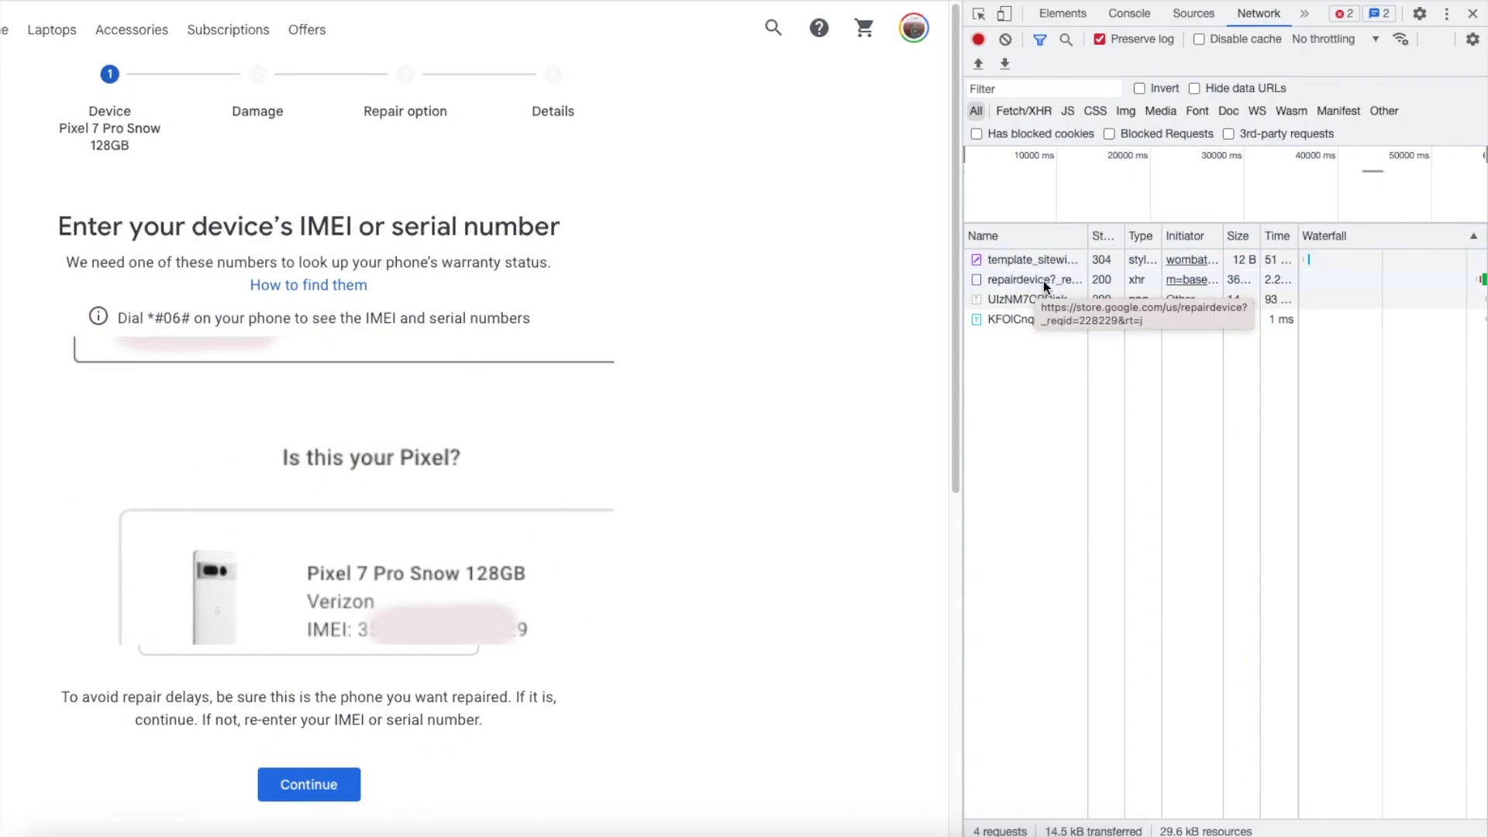
# Open the repairdevice response and highlight the pixel_phone_7_pro_snow_128gb_vzw model string.
pyautogui.click(1043, 281)
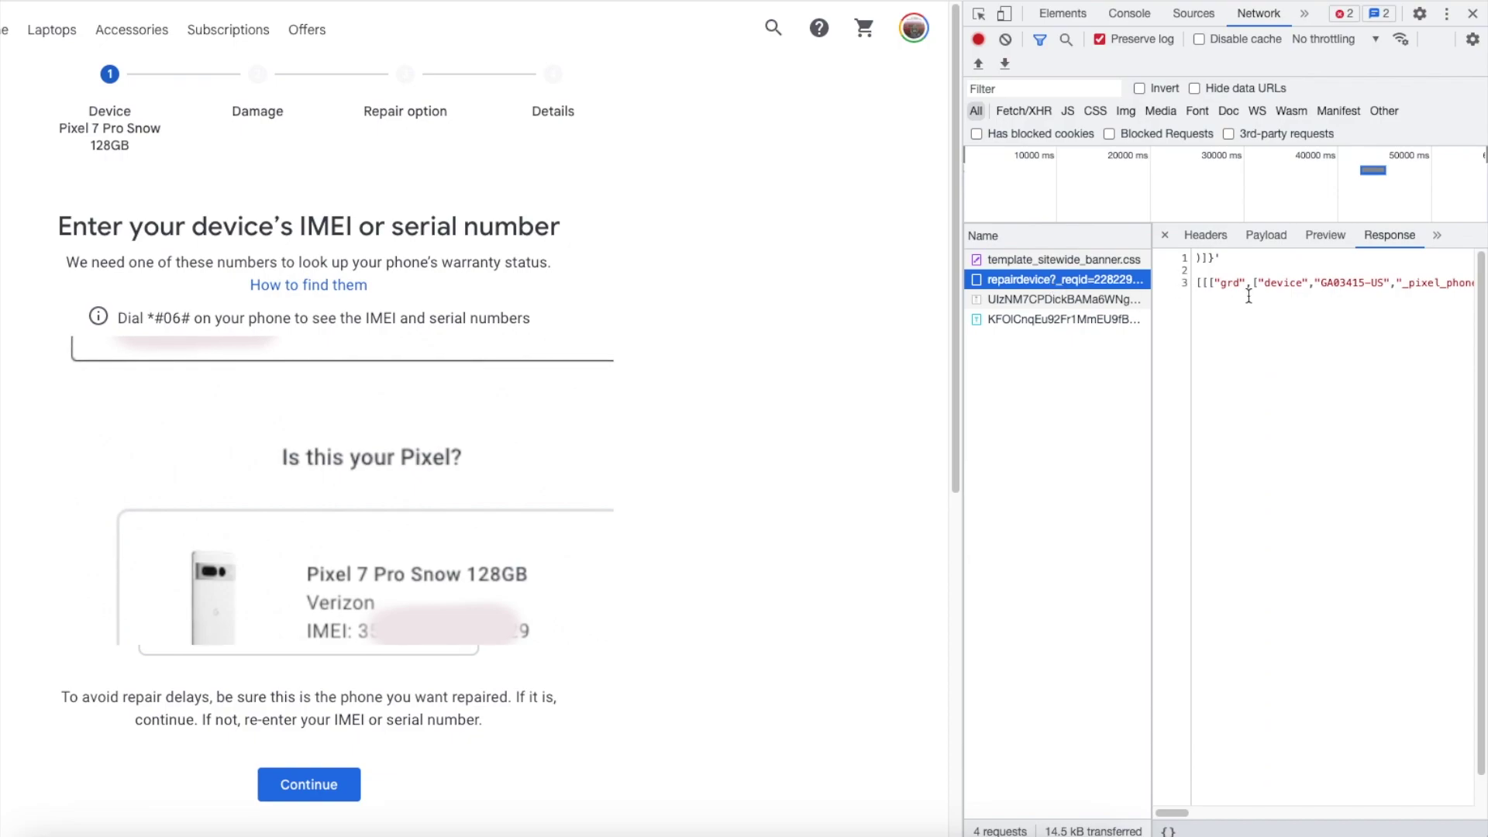
pyautogui.moveTo(1175, 812); pyautogui.dragTo(1200, 817)
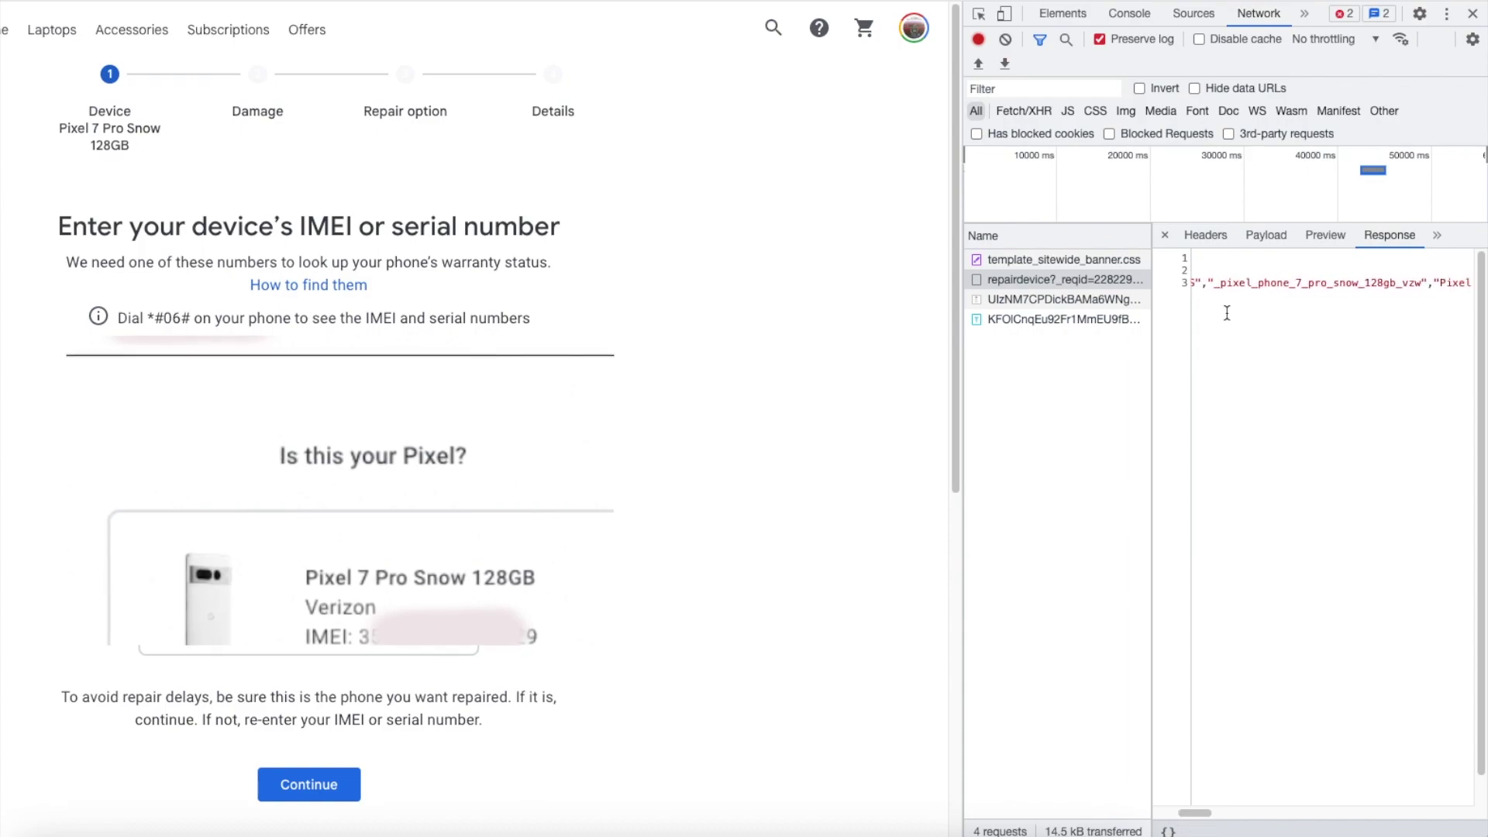
pyautogui.moveTo(1220, 284); pyautogui.dragTo(1419, 287)
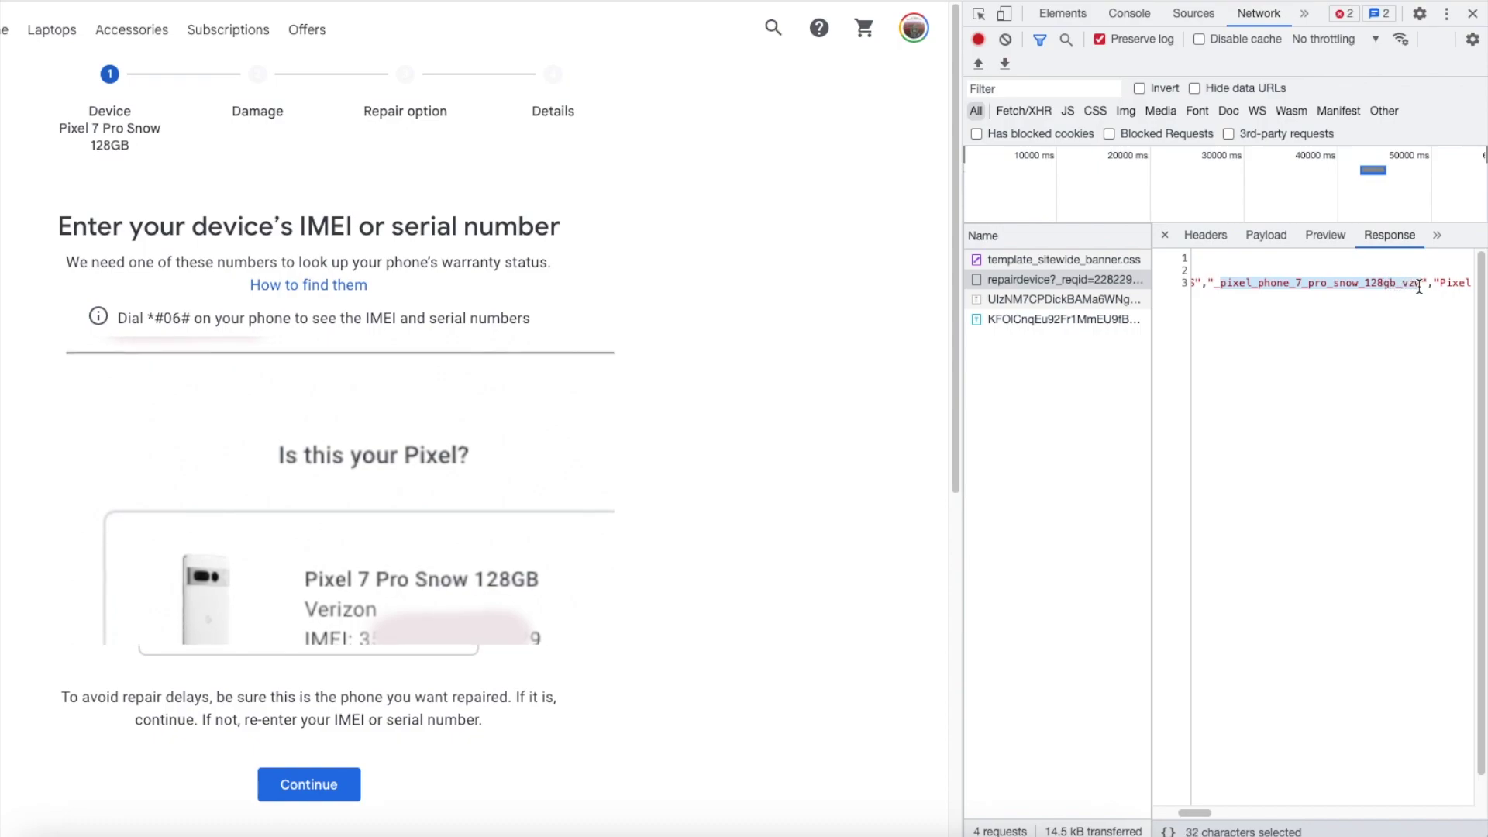
# Scroll along the response line to review the Verizon carrier and product code.
pyautogui.press('End')
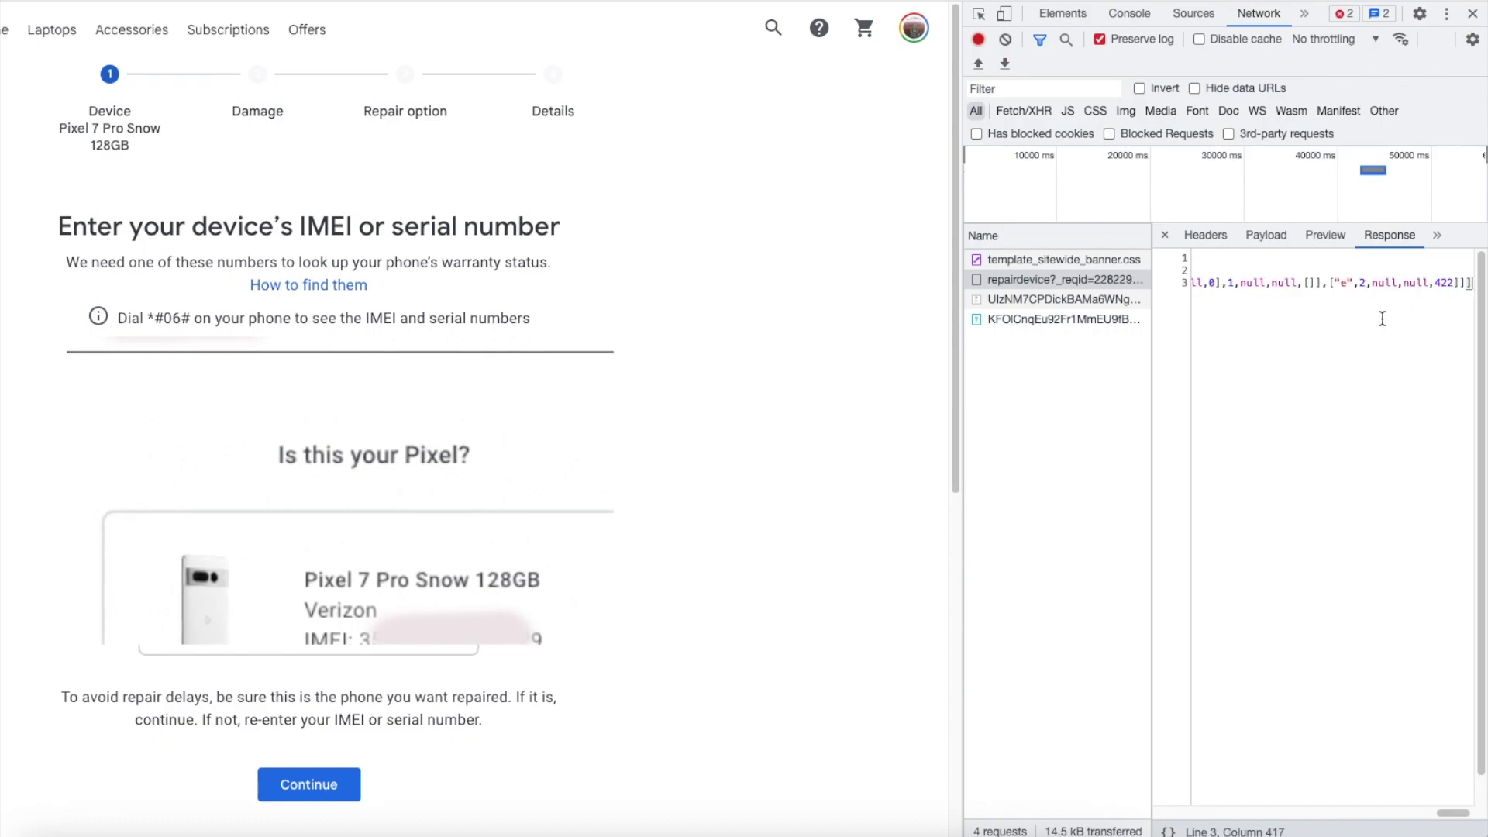
pyautogui.moveTo(1438, 815); pyautogui.dragTo(1373, 821)
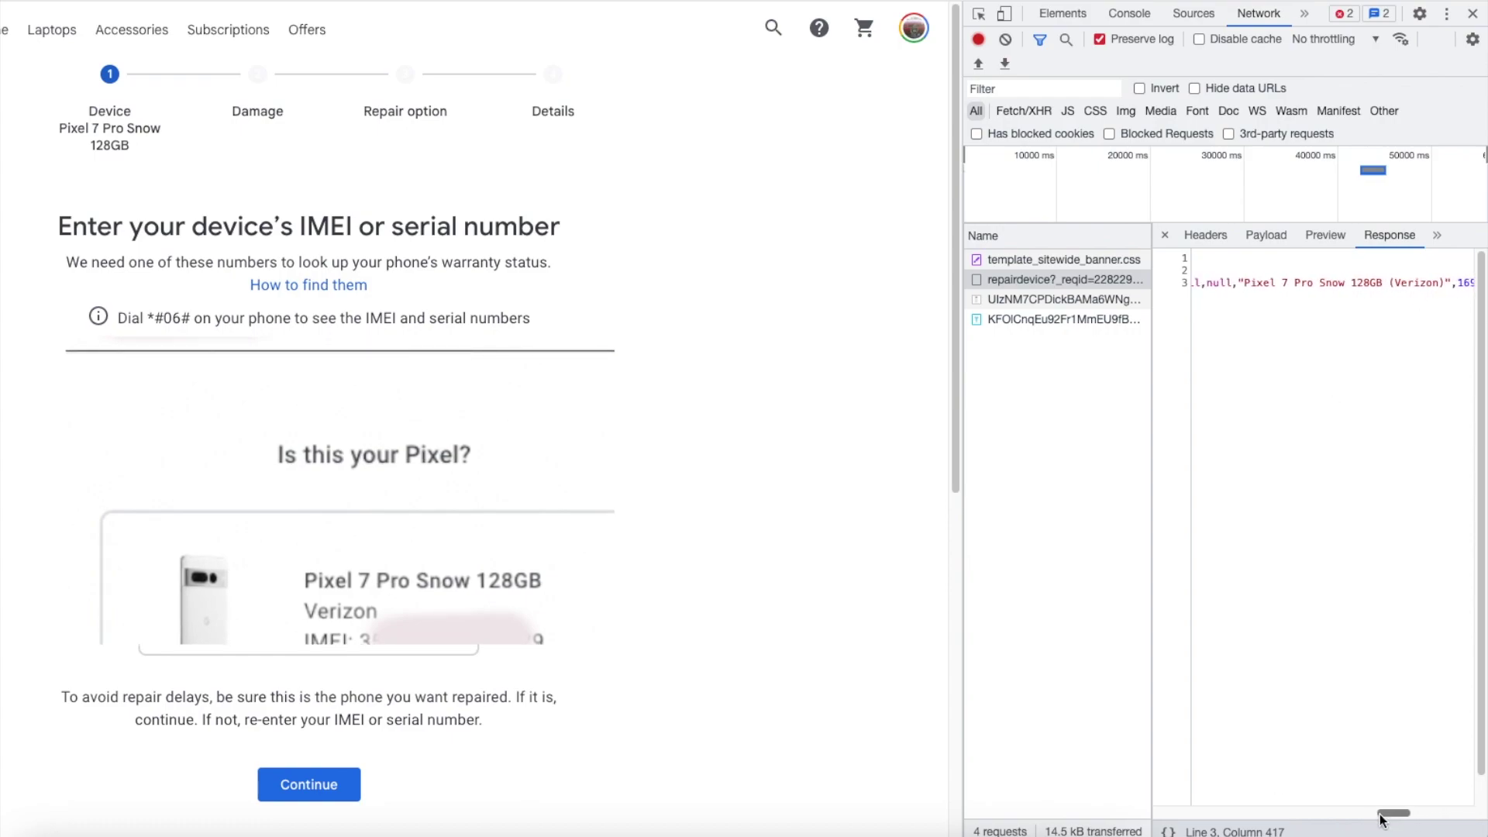
pyautogui.moveTo(1373, 821); pyautogui.dragTo(1362, 822)
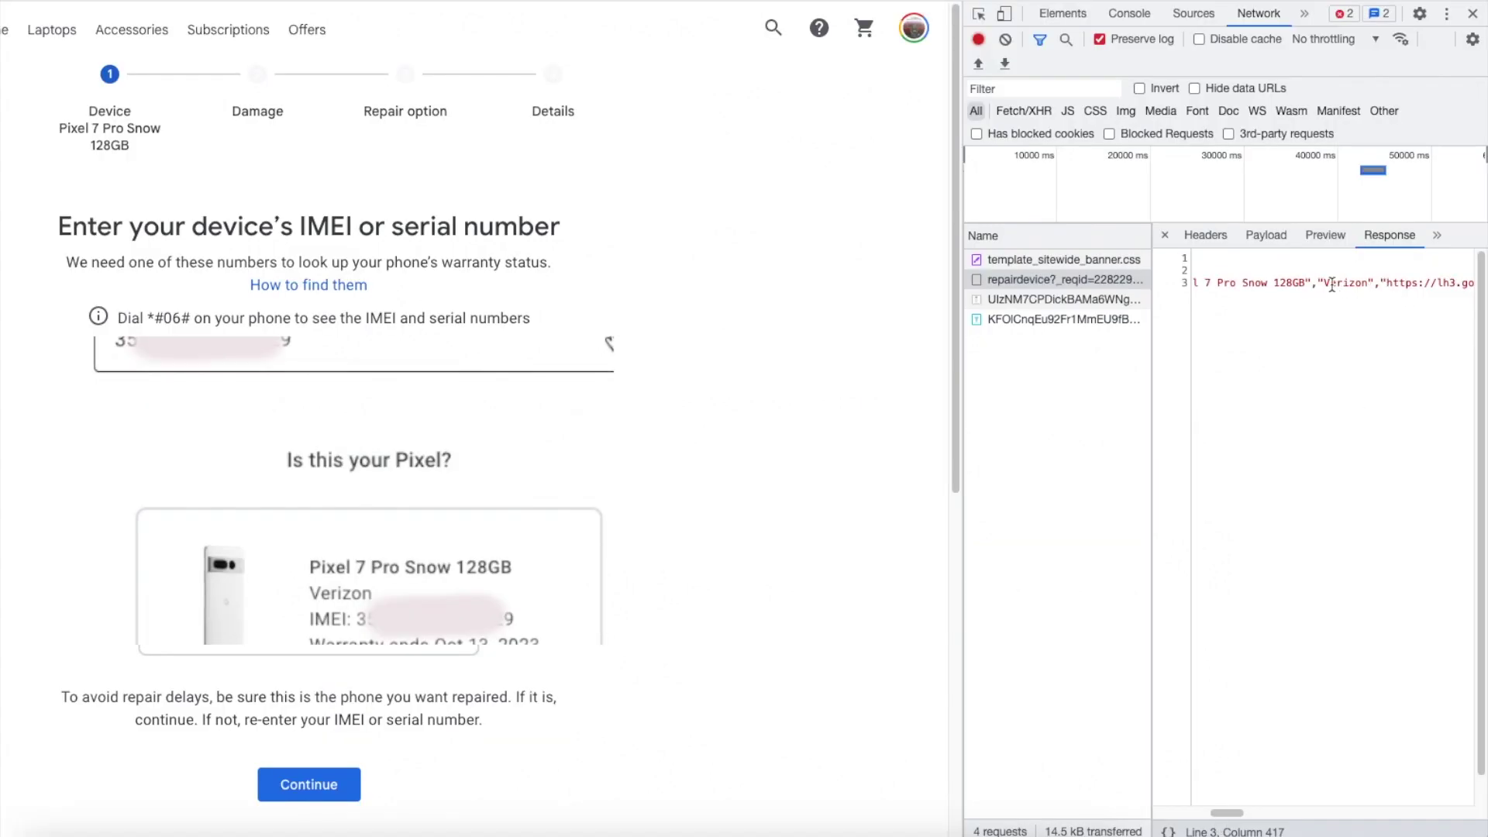
pyautogui.moveTo(1226, 813); pyautogui.dragTo(1183, 816)
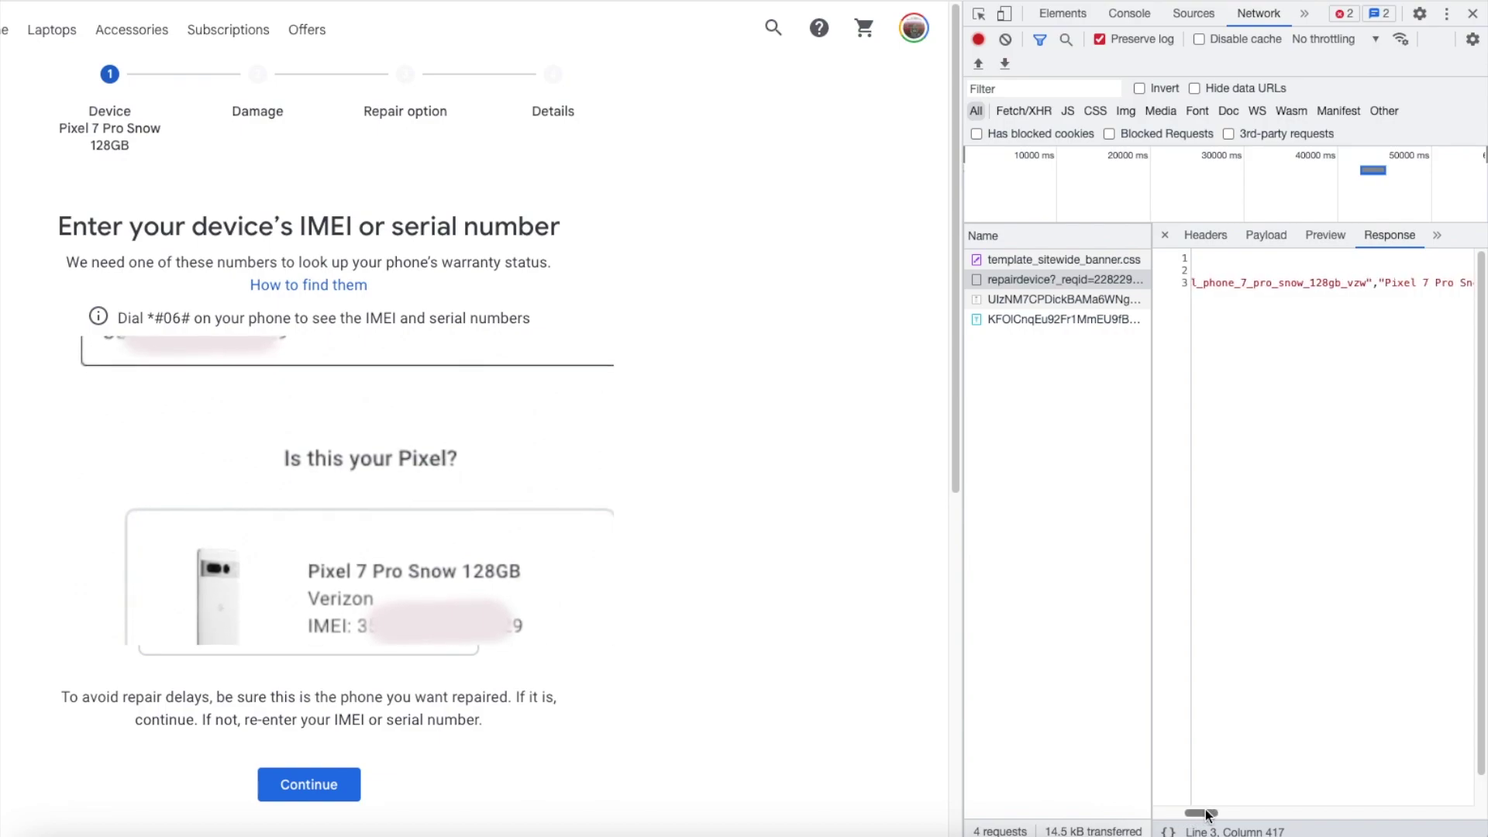
pyautogui.moveTo(1183, 816); pyautogui.dragTo(1180, 814)
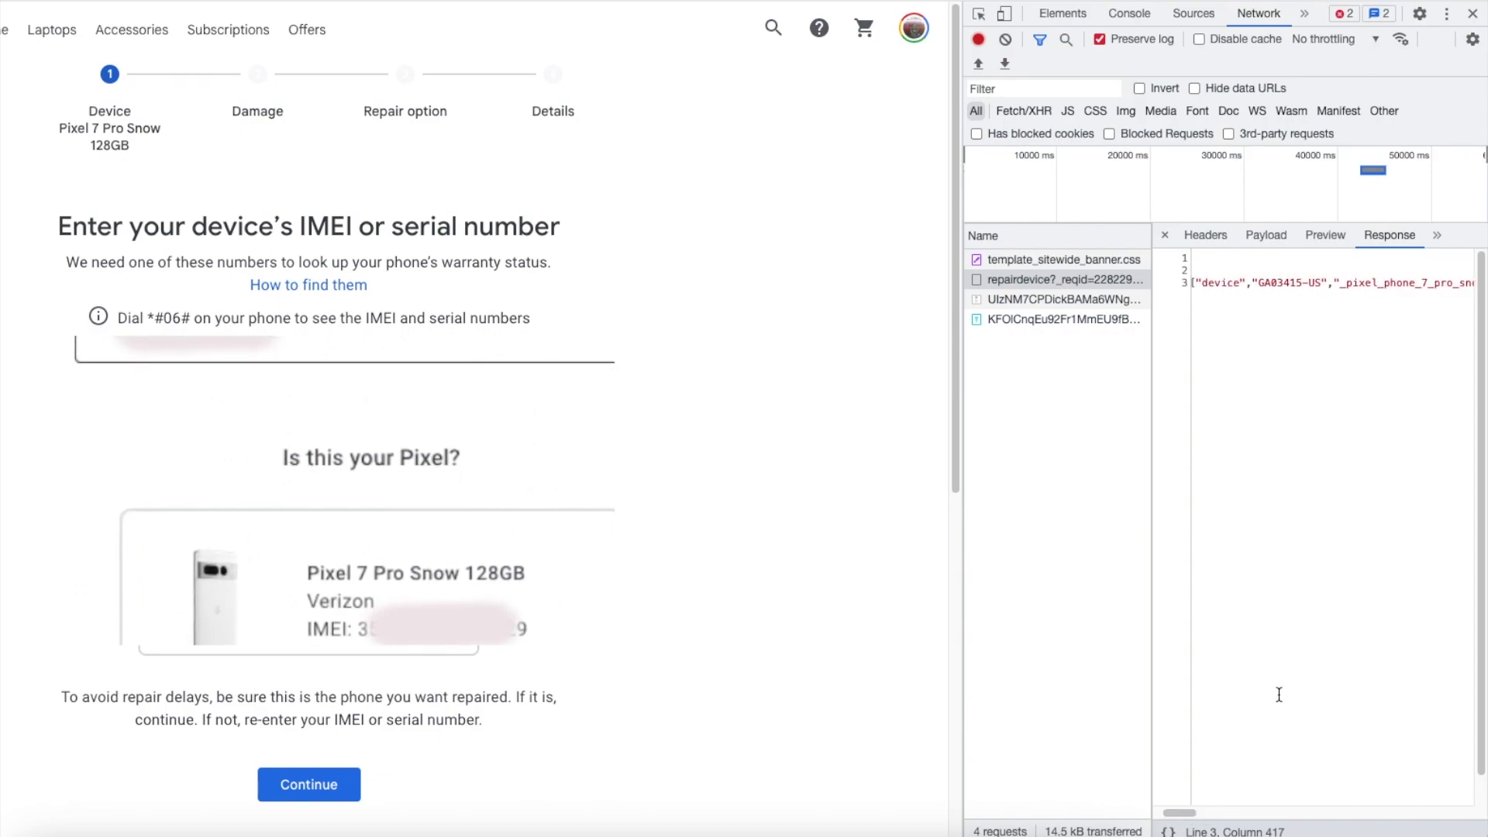